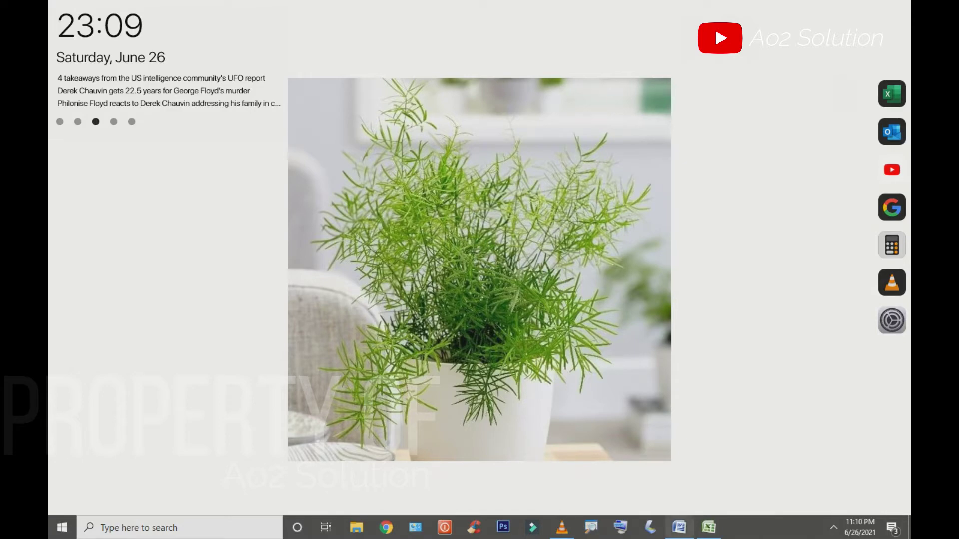
Step: Restore the Tugas MMPP Word window from the taskbar
left_click(680, 526)
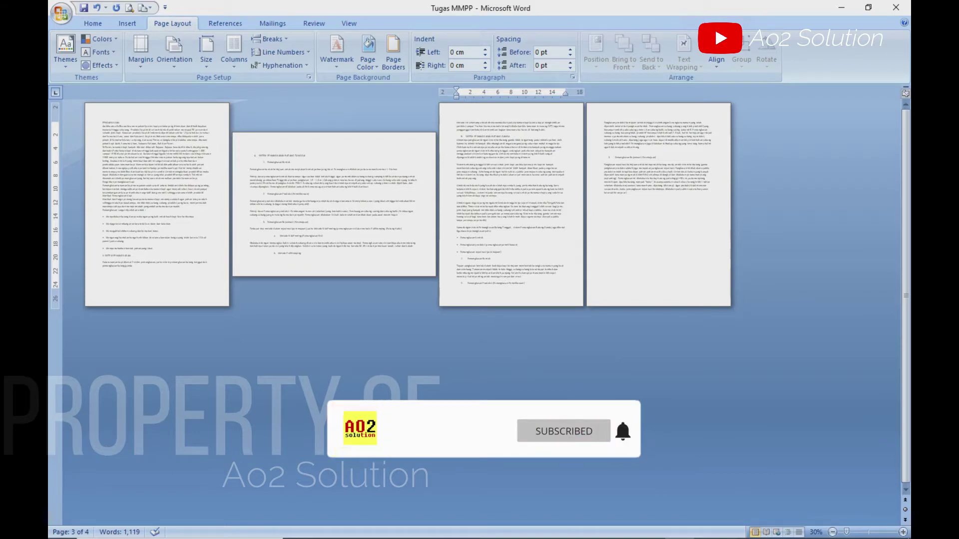
Step: Zoom the document up to 100% so a single page is readable
left_click(903, 533)
left_click(903, 533)
left_click(903, 533)
left_click(903, 533)
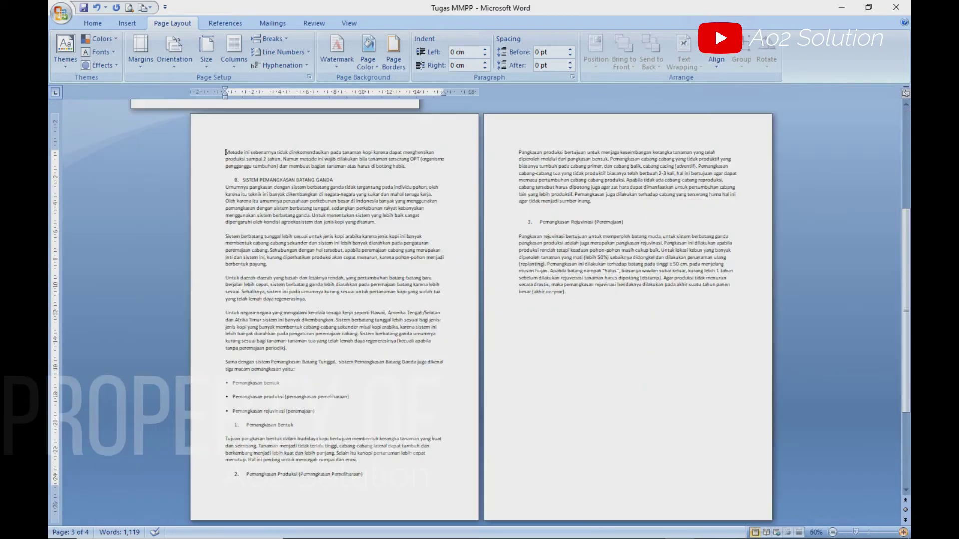
left_click(903, 533)
left_click(903, 533)
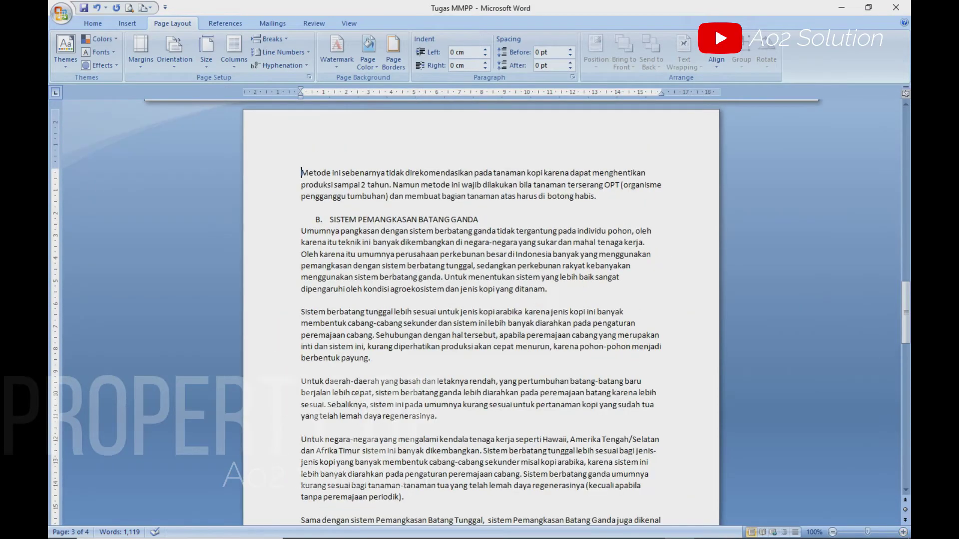
left_click(903, 533)
Step: Review pages 1–2, then close the Tugas MMPP document window
scroll(479, 300, "up", 1)
scroll(480, 299, "up", 6)
scroll(480, 300, "up", 6)
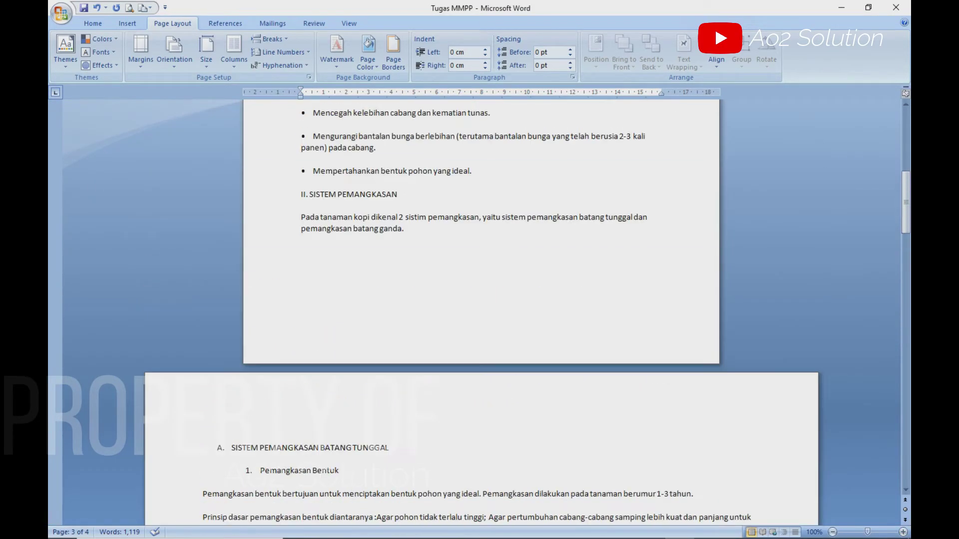
scroll(479, 299, "up", 5)
scroll(480, 300, "up", 5)
scroll(480, 300, "up", 2)
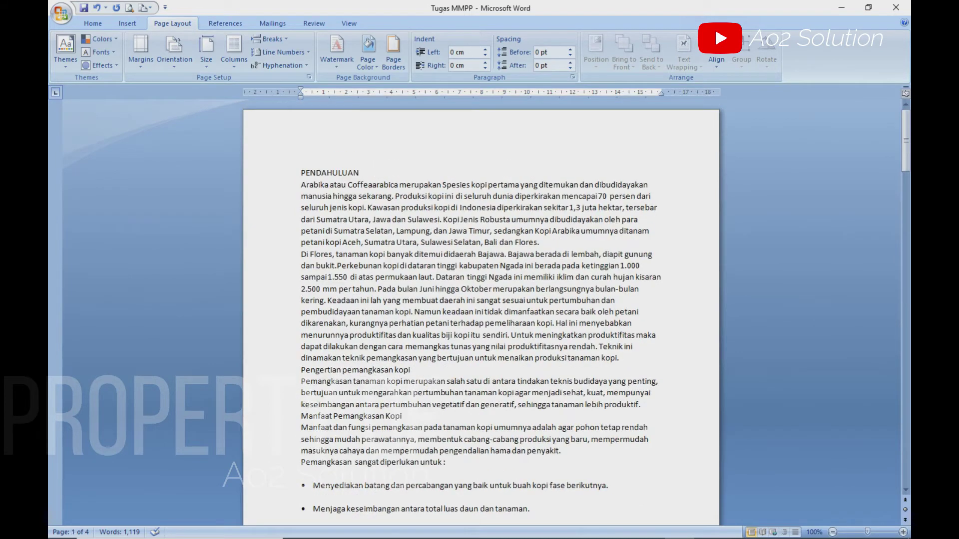
scroll(480, 300, "down", 8)
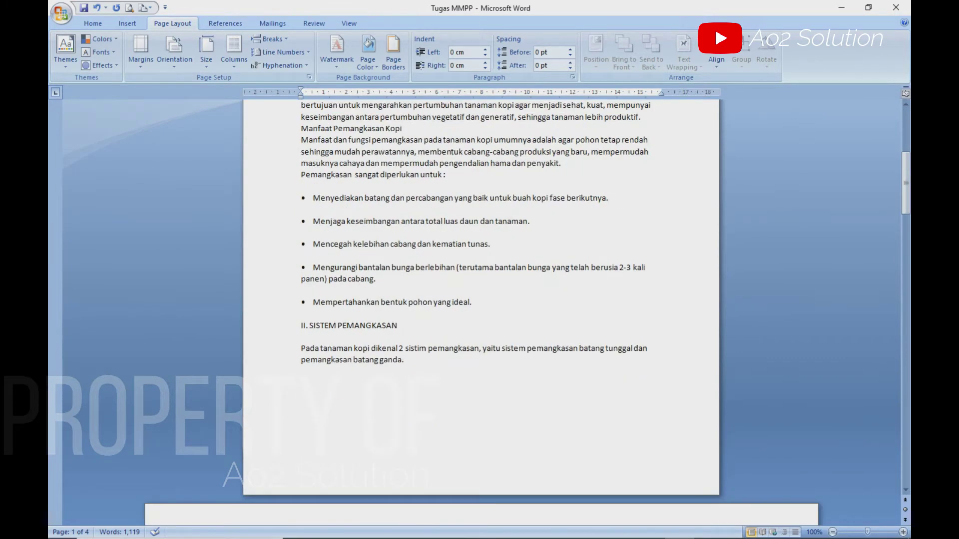
scroll(480, 300, "down", 4)
scroll(479, 300, "down", 6)
scroll(479, 300, "down", 2)
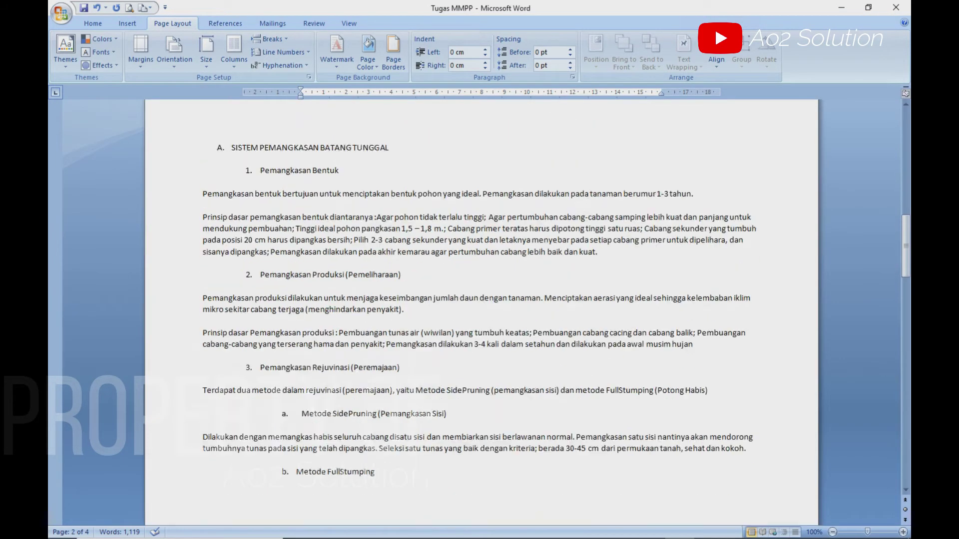
scroll(479, 299, "up", 1)
scroll(479, 310, "down", 7)
scroll(480, 309, "down", 9)
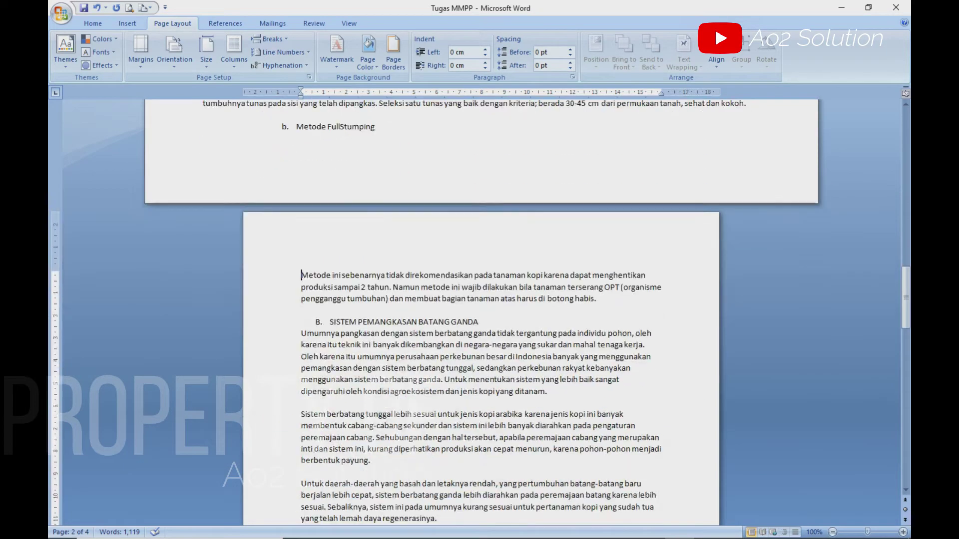
scroll(480, 310, "down", 10)
scroll(480, 309, "down", 8)
scroll(479, 310, "down", 5)
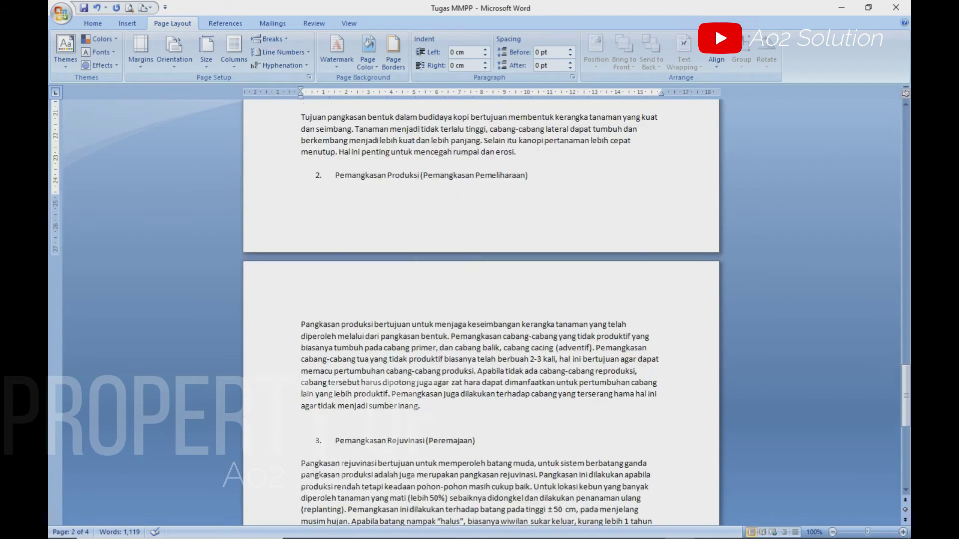
scroll(479, 309, "up", 5)
scroll(479, 310, "up", 7)
scroll(479, 309, "up", 10)
scroll(479, 309, "up", 10)
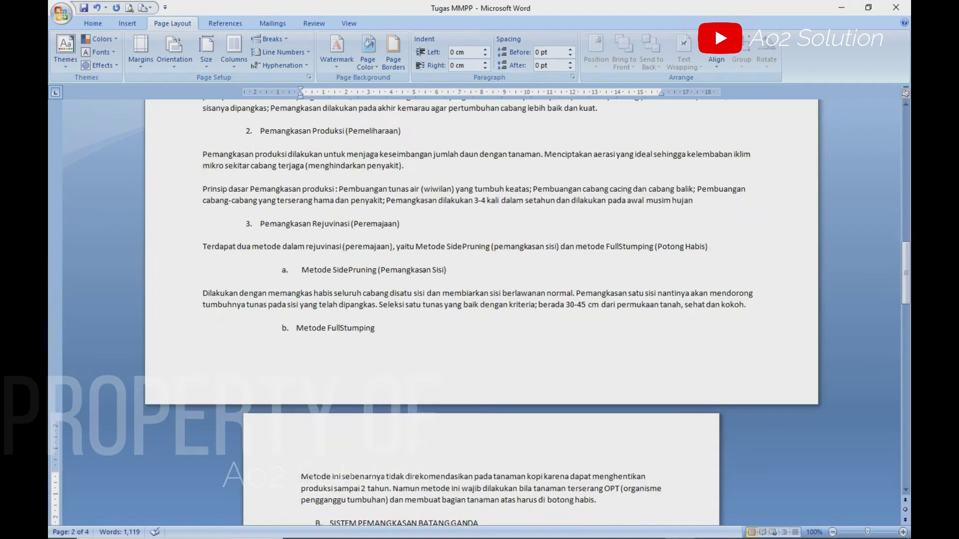
scroll(480, 310, "up", 8)
scroll(479, 309, "up", 6)
scroll(480, 310, "up", 9)
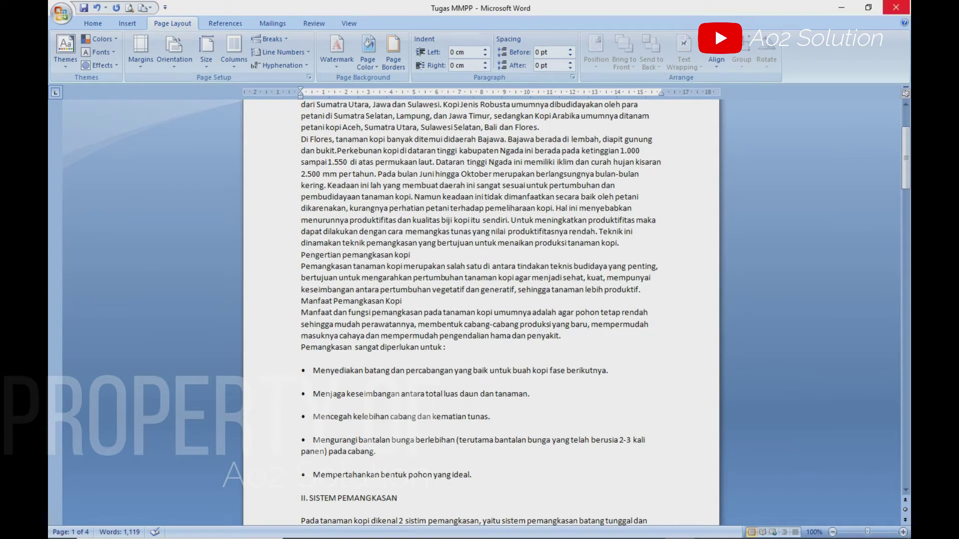
left_click(896, 8)
Step: Discard the unsaved changes and relaunch Word 2007 by searching 'WORD' in Start
key("n")
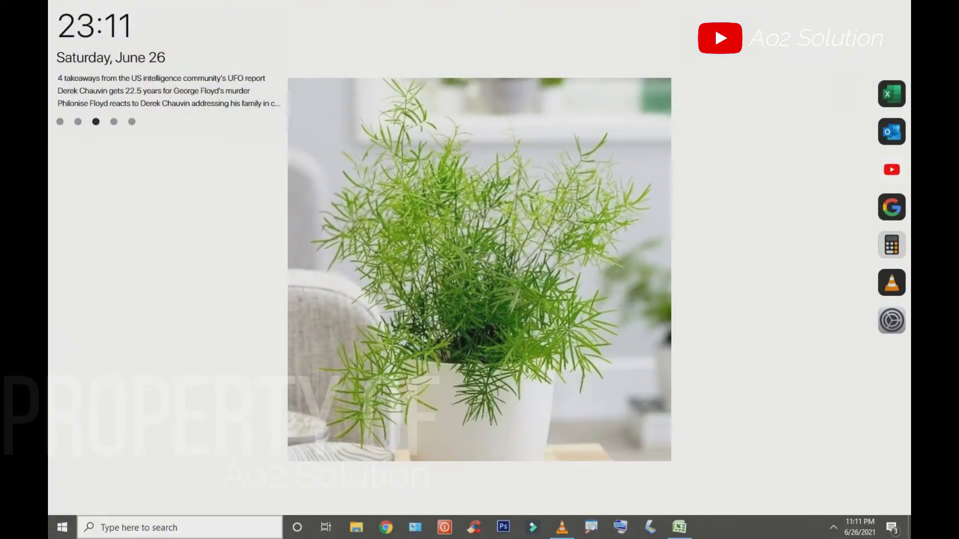
key("super+s")
type("WOR")
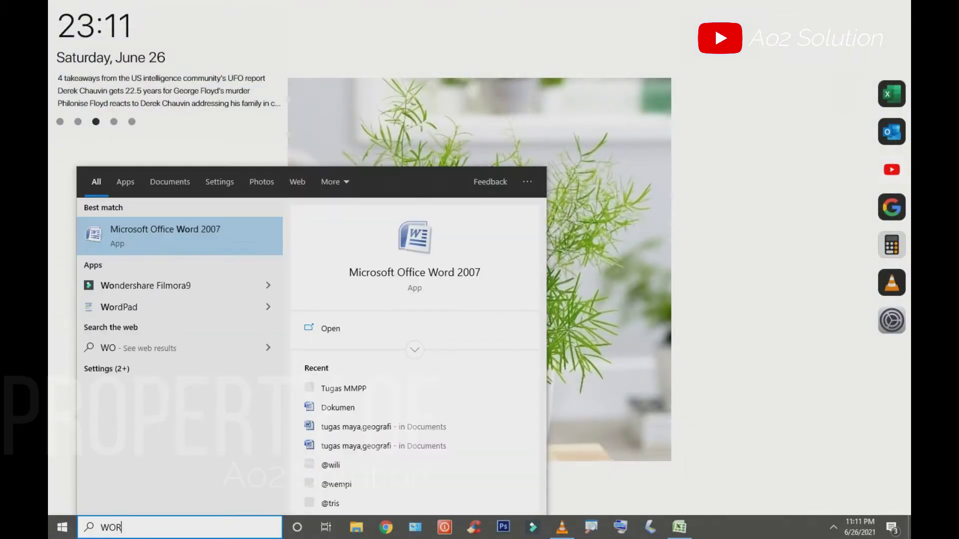
type("D")
key("Return")
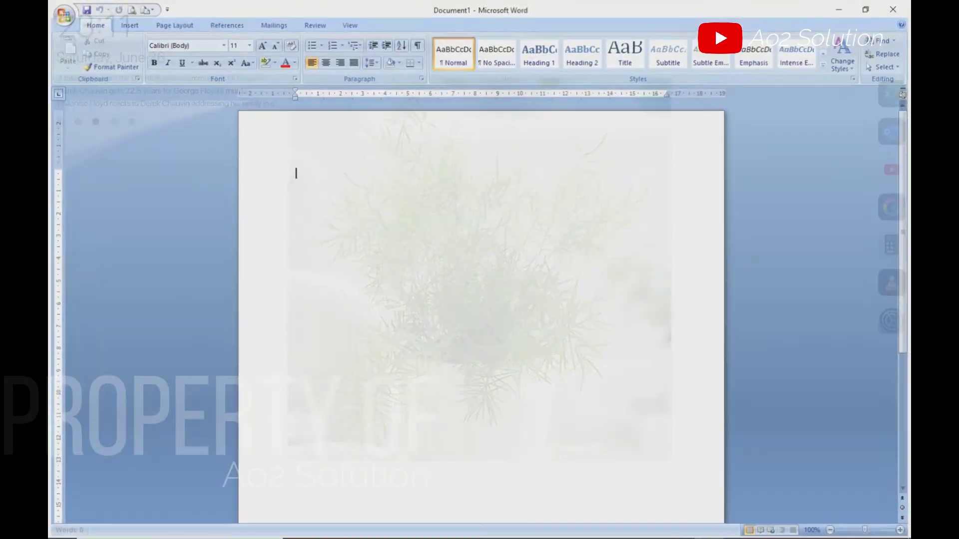
Step: Reopen Tugas MMPP from Recent Documents and scroll to the end of page 1
key("alt+f")
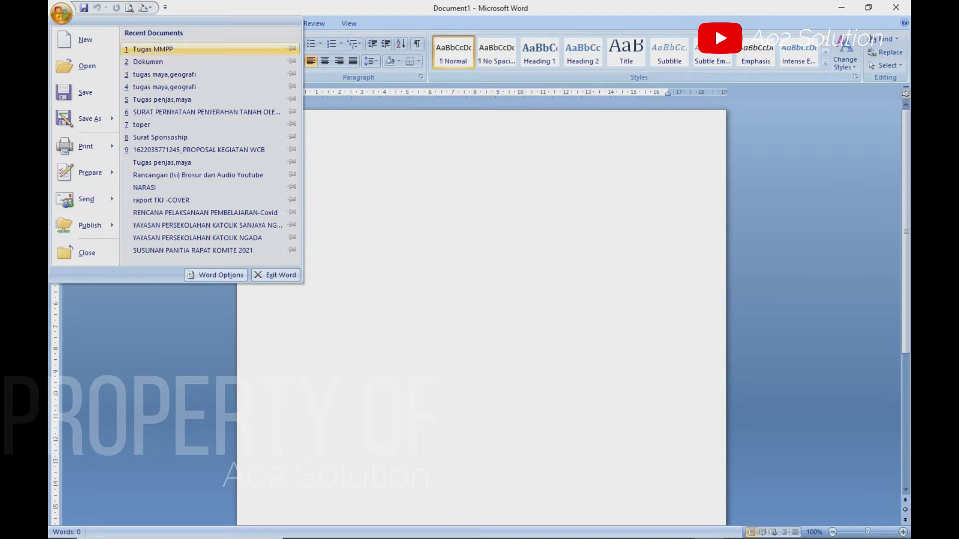
key("1")
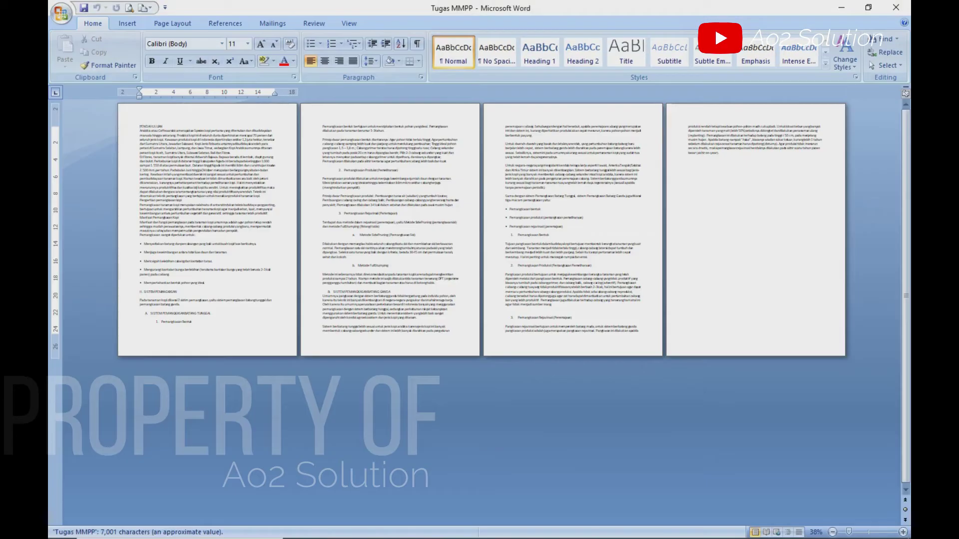
scroll(481, 316, "up", 2)
scroll(482, 314, "up", 1)
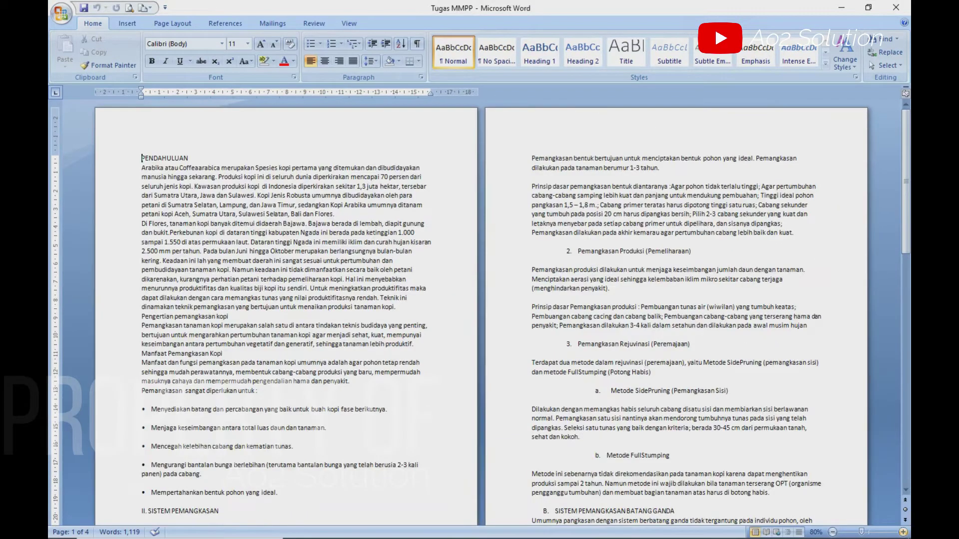
scroll(481, 315, "up", 2)
scroll(481, 315, "up", 1)
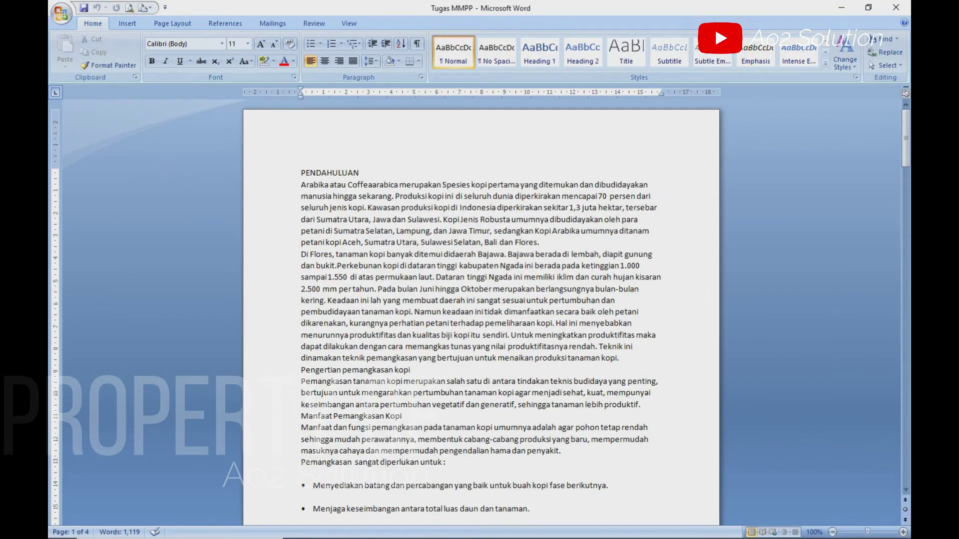
scroll(481, 315, "down", 10)
scroll(481, 315, "down", 10)
scroll(482, 315, "down", 5)
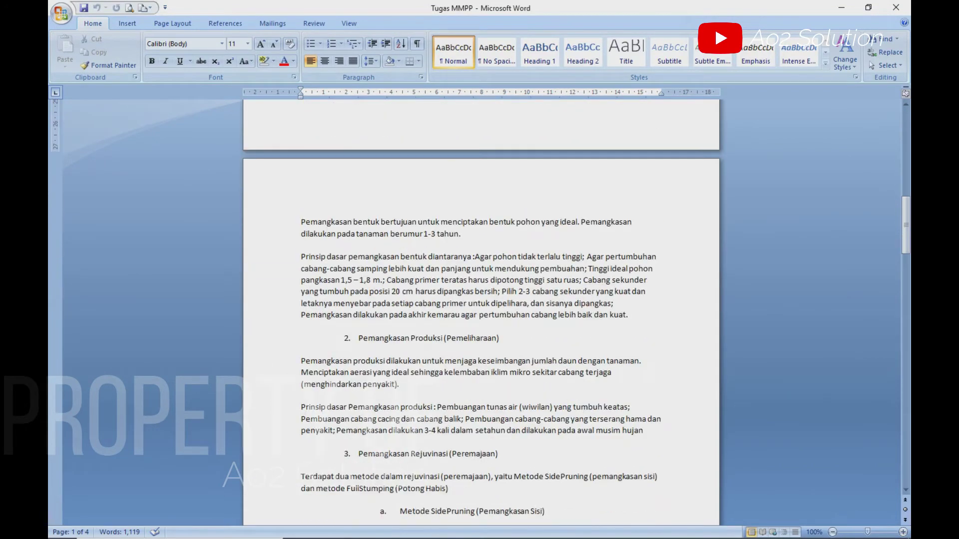
scroll(482, 315, "down", 1)
scroll(481, 315, "up", 9)
Step: Add two line breaks after 'batang ganda.' to push the single-stem heading to page 2
left_click(404, 245)
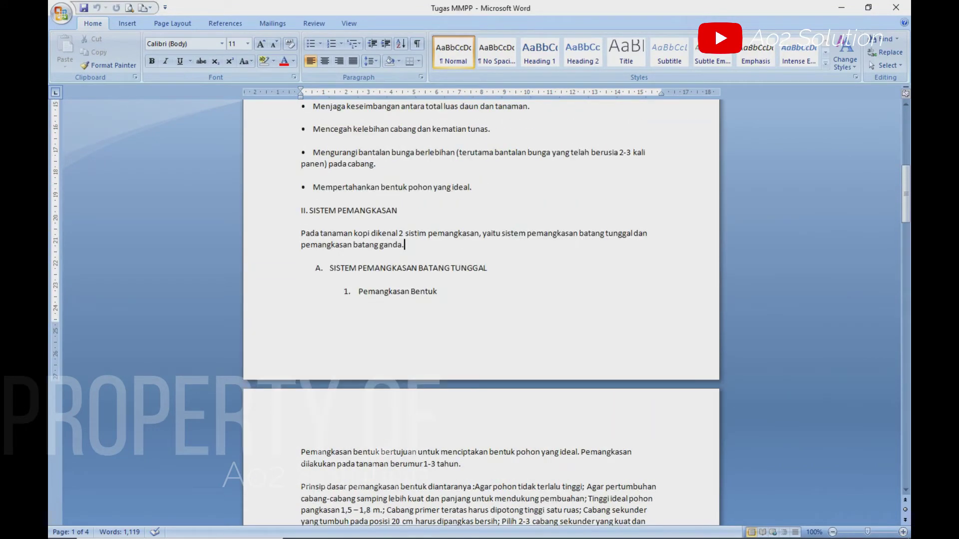
key("Return")
key("Return")
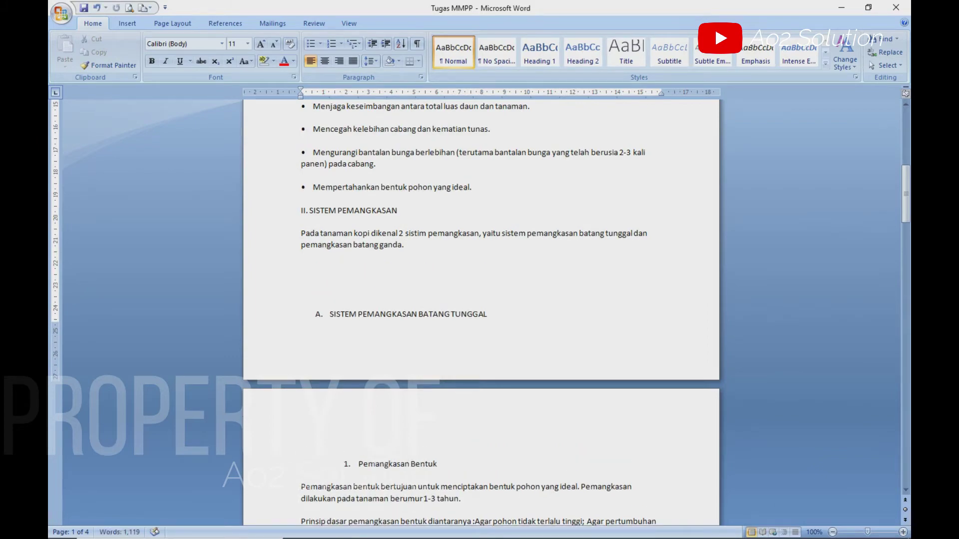
key("Return")
scroll(481, 309, "down", 9)
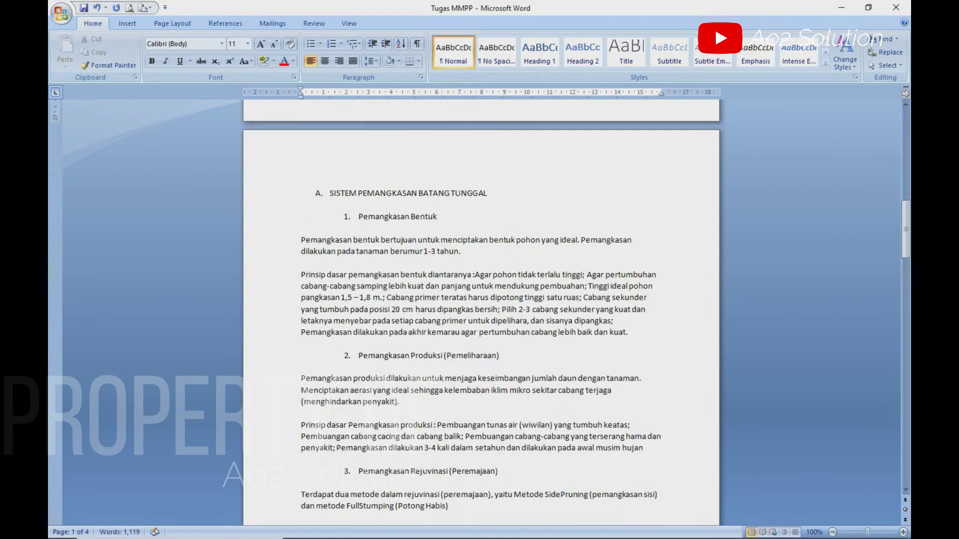
scroll(481, 309, "down", 9)
scroll(481, 310, "up", 4)
scroll(482, 310, "up", 4)
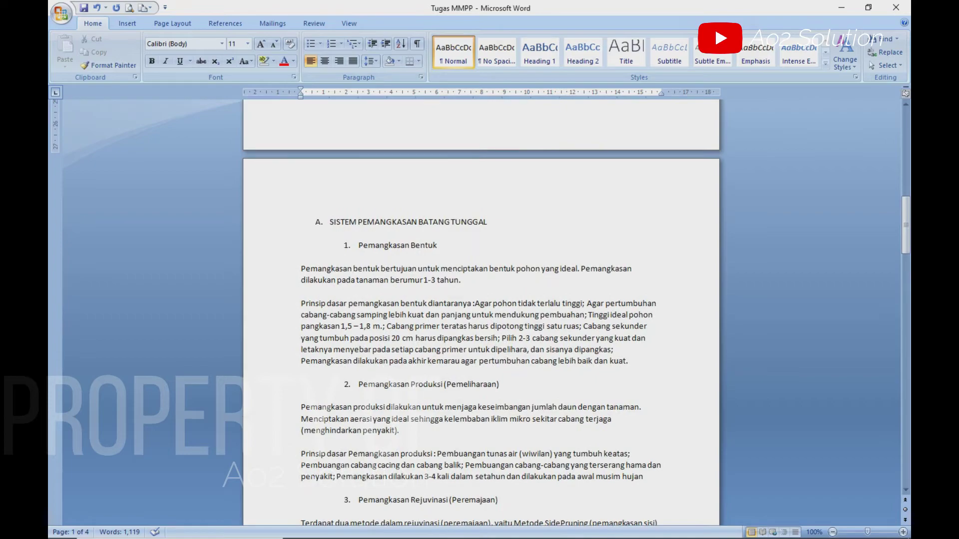
scroll(482, 309, "down", 10)
scroll(482, 309, "down", 7)
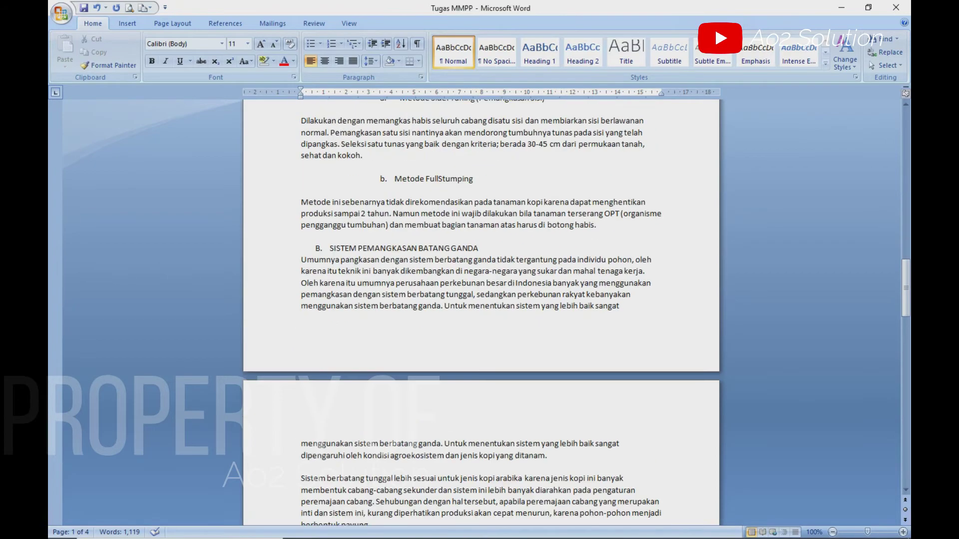
scroll(481, 309, "up", 2)
scroll(482, 310, "up", 8)
scroll(481, 309, "up", 3)
scroll(482, 309, "up", 2)
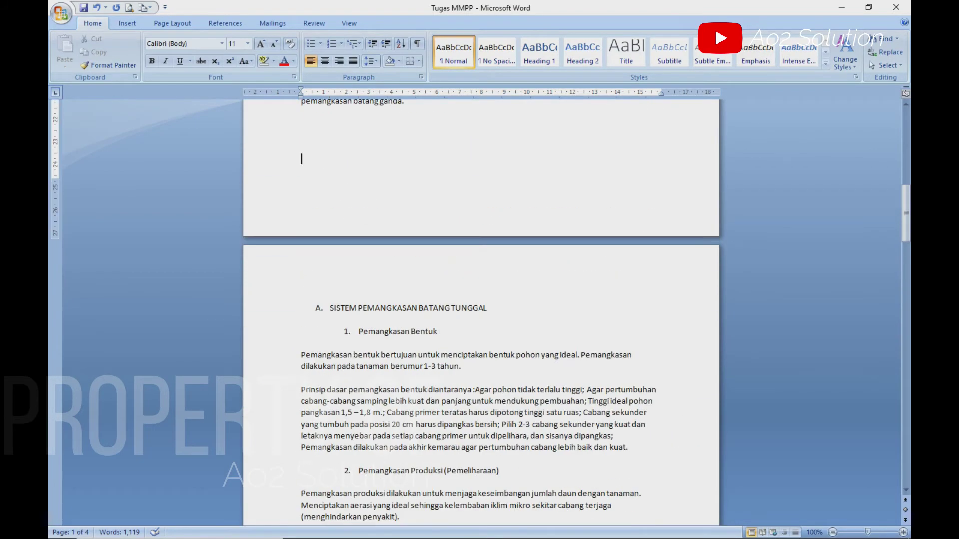
Step: Insert an empty line above the 'A. SISTEM PEMANGKASAN BATANG TUNGGAL' heading
left_click(341, 308)
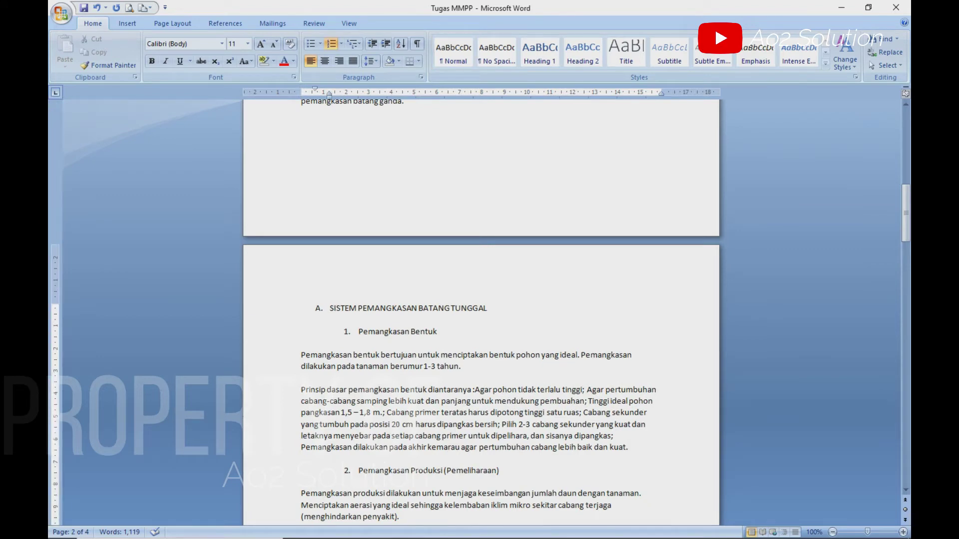
key("Return")
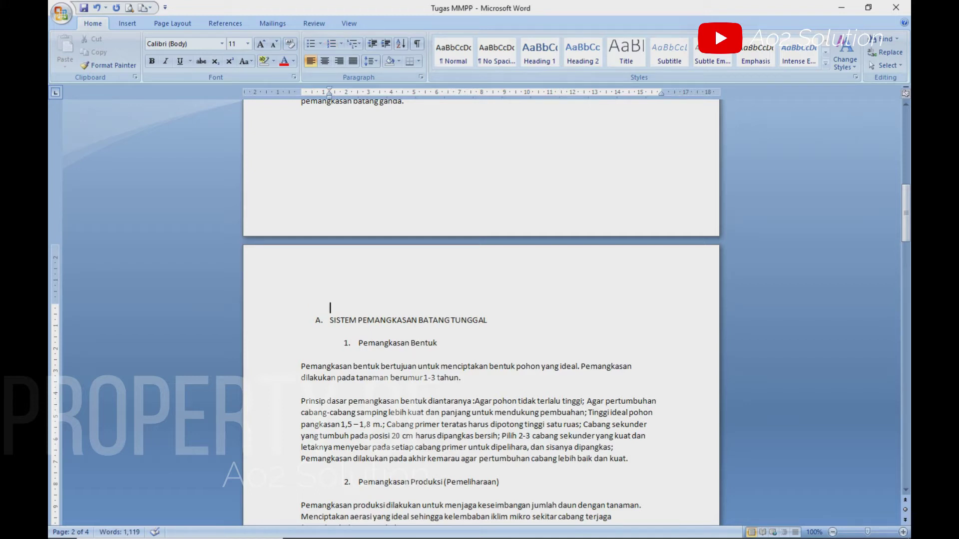
scroll(481, 310, "down", 3)
scroll(481, 309, "down", 3)
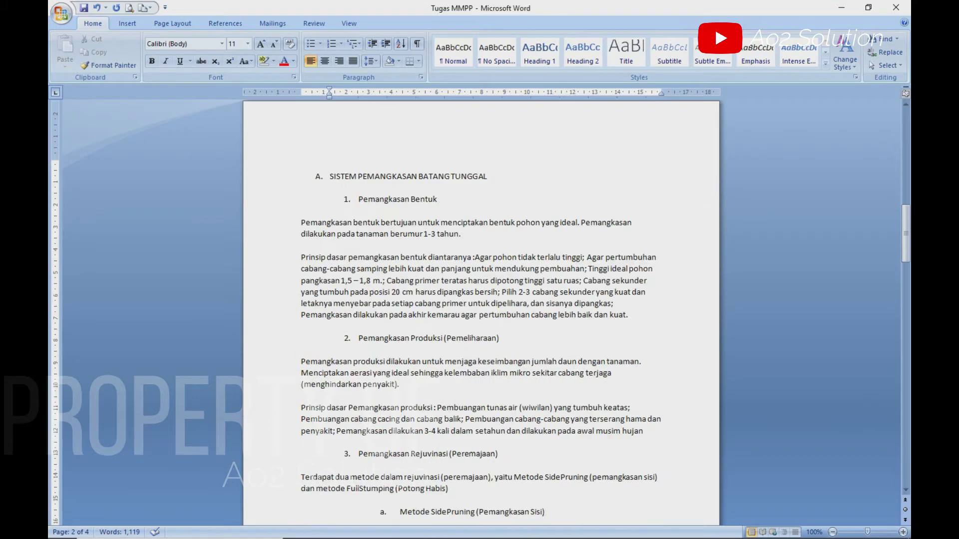
scroll(481, 309, "up", 3)
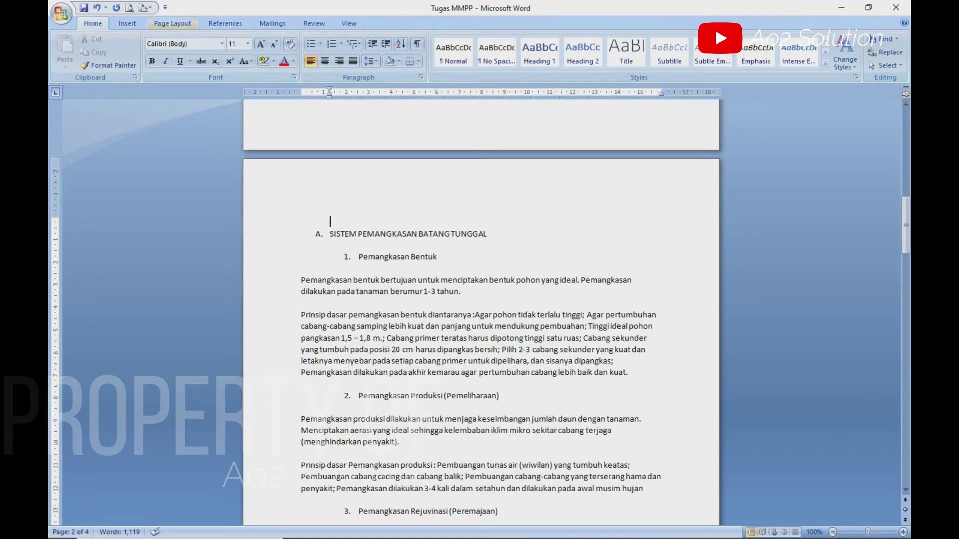
Step: In Page Setup, set Landscape orientation applied to 'This point forward'
left_click(173, 23)
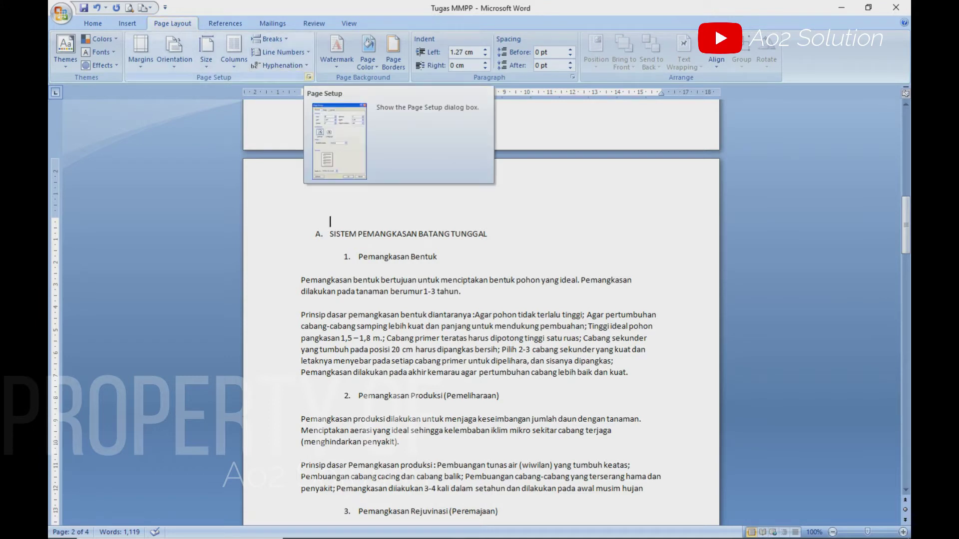
left_click(308, 77)
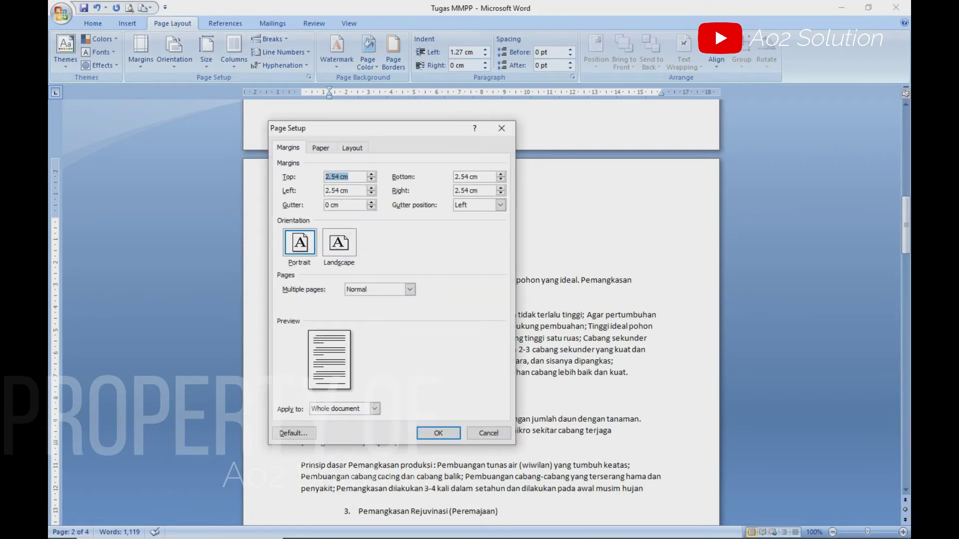
left_click_drag(350, 129, 406, 121)
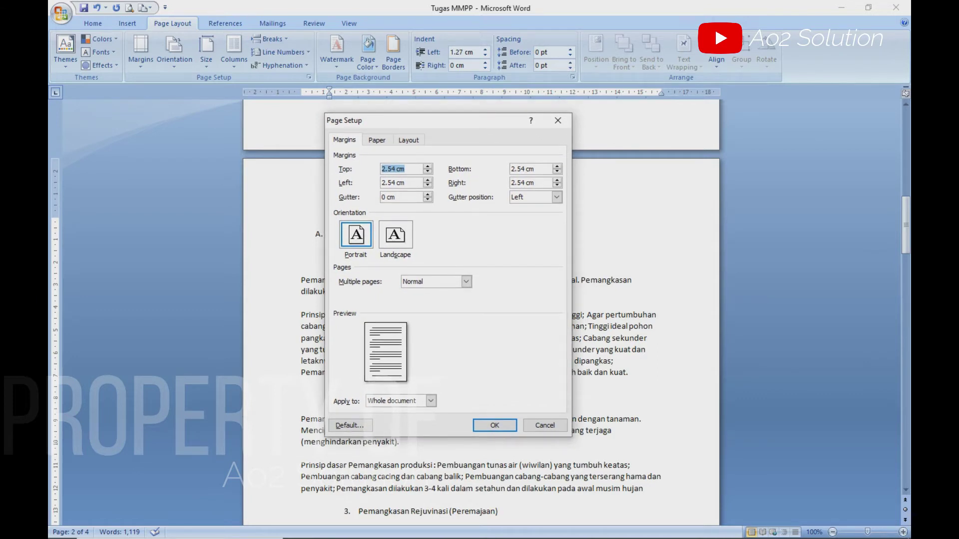
key("alt+s")
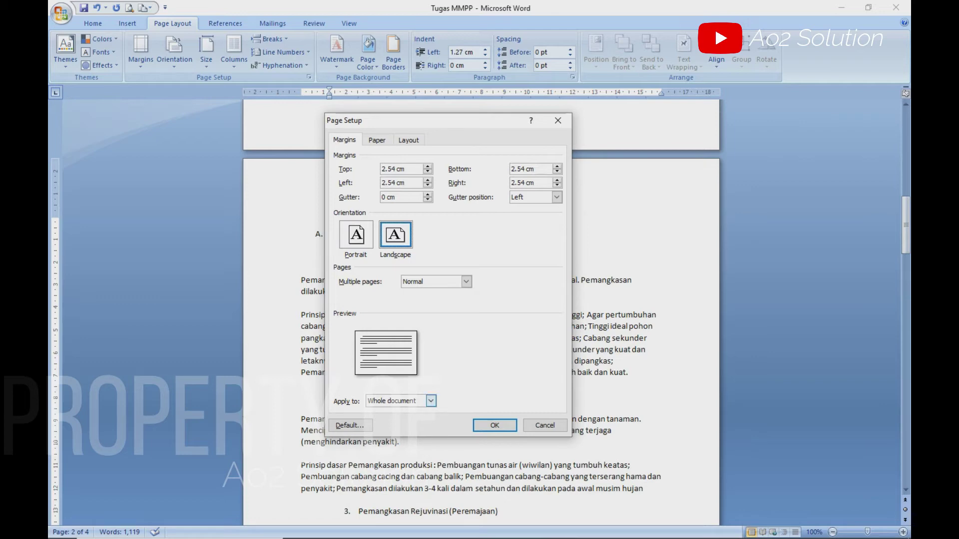
left_click(430, 401)
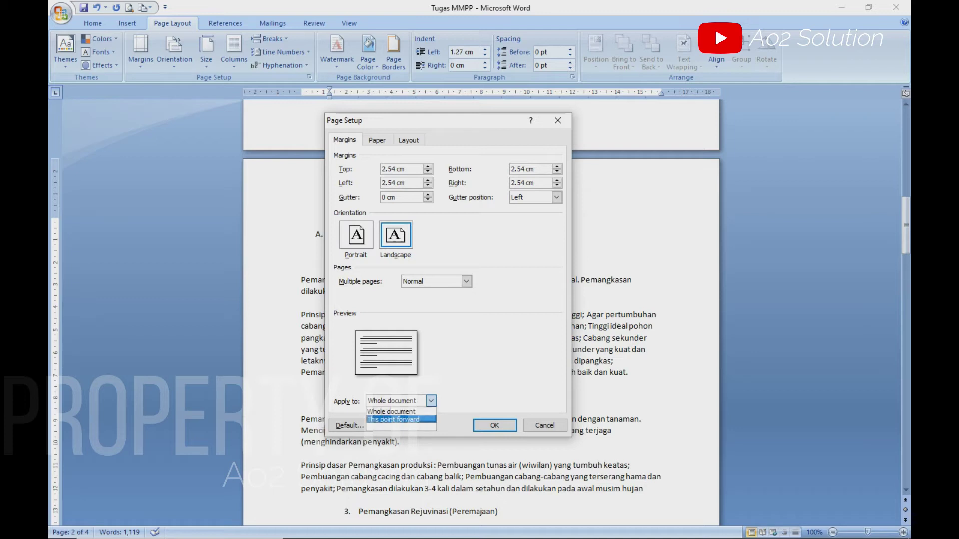
left_click(393, 419)
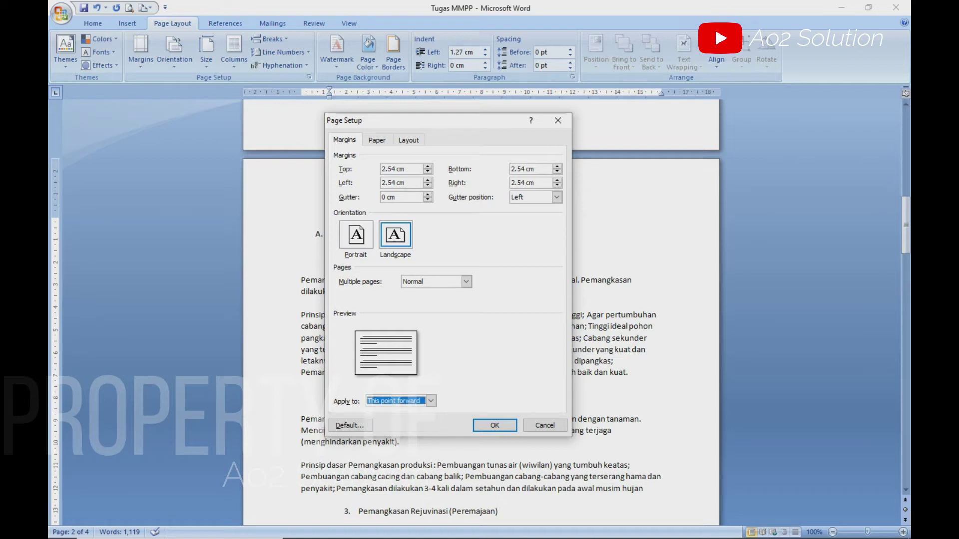
left_click(495, 424)
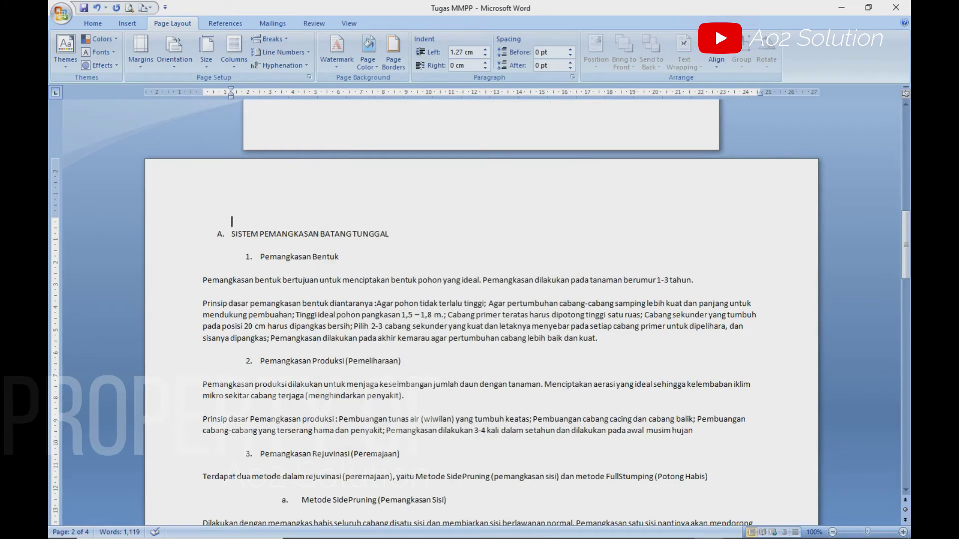
Step: Scroll to the page break after 'b. Metode FullStumping', where 'Metode ini sebenarnya' begins
scroll(482, 310, "up", 4)
scroll(482, 309, "down", 4)
scroll(481, 309, "down", 2)
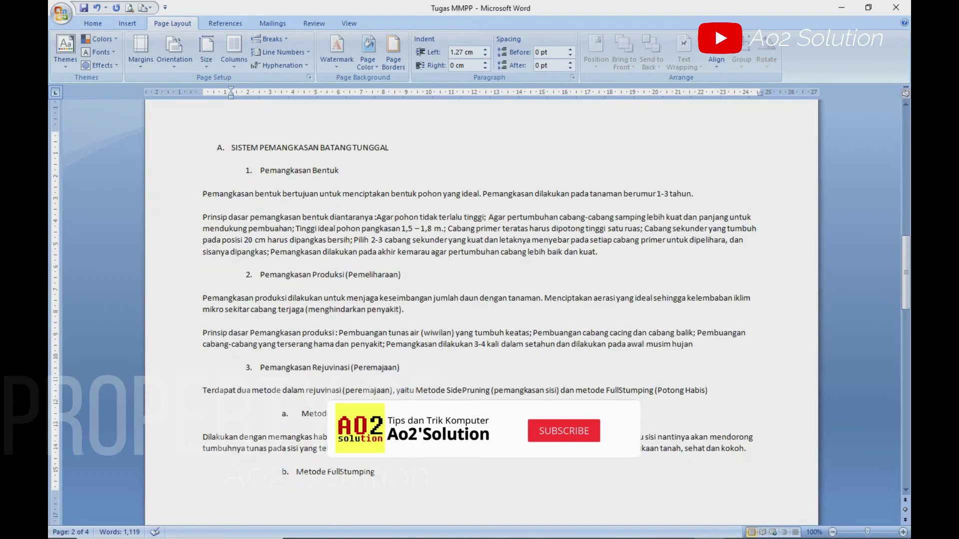
scroll(482, 310, "down", 5)
scroll(482, 309, "down", 4)
scroll(482, 310, "down", 3)
scroll(482, 309, "down", 4)
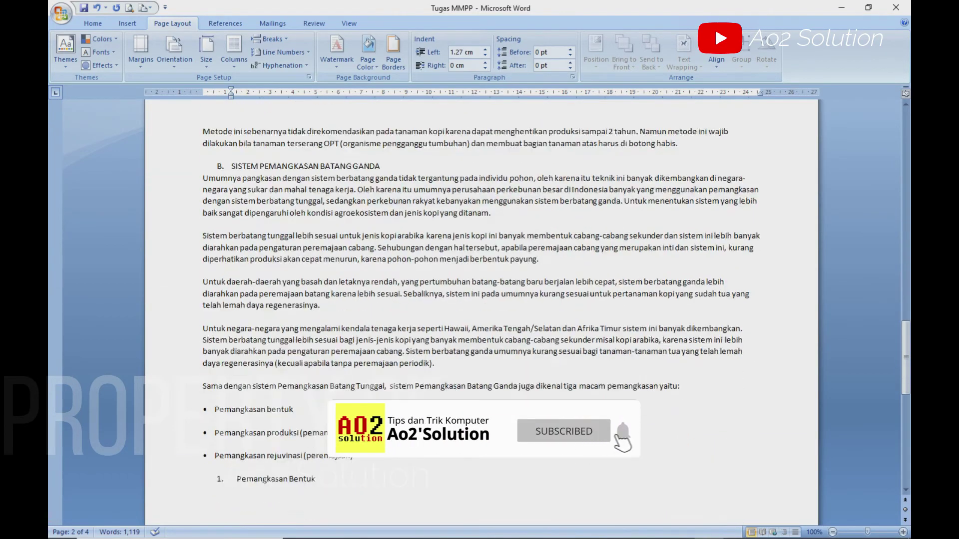
scroll(481, 310, "down", 9)
scroll(482, 309, "down", 5)
scroll(482, 309, "down", 3)
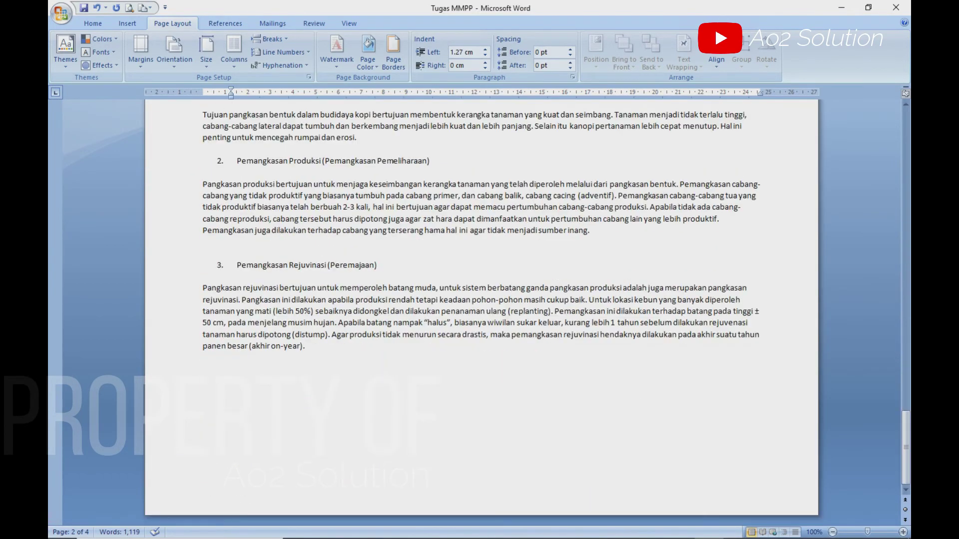
scroll(482, 309, "up", 5)
scroll(482, 309, "up", 1)
scroll(482, 310, "up", 5)
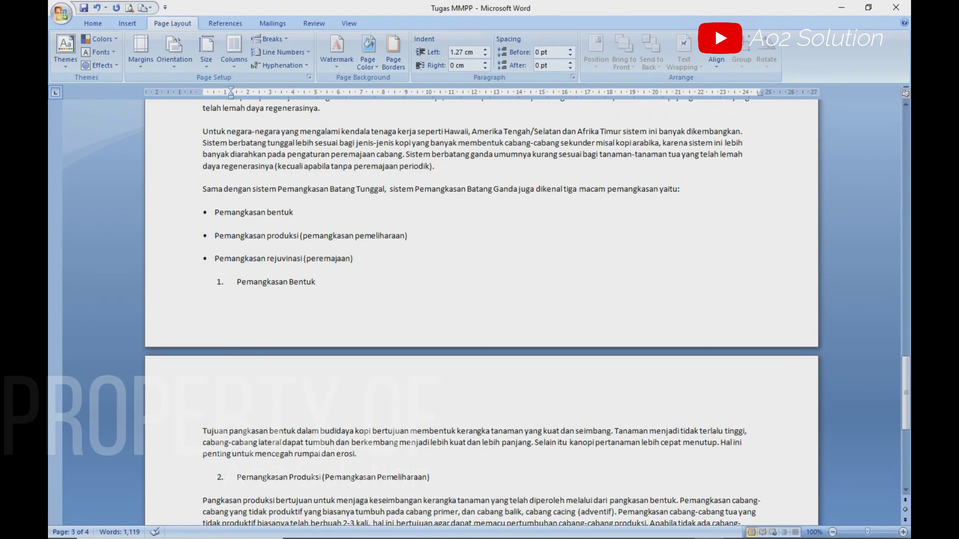
scroll(482, 309, "up", 9)
scroll(482, 309, "up", 9)
scroll(481, 309, "up", 3)
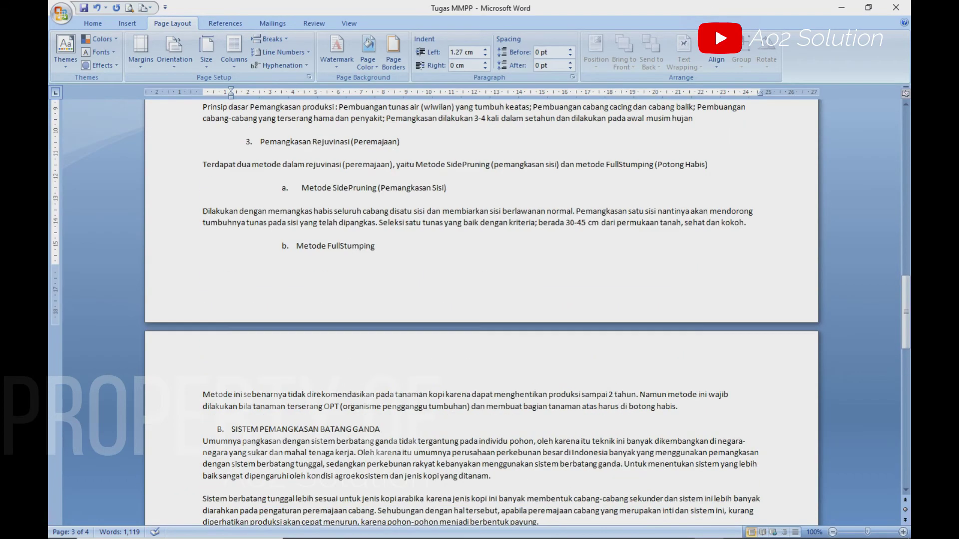
scroll(482, 309, "up", 5)
scroll(482, 309, "down", 5)
scroll(482, 310, "up", 2)
scroll(481, 309, "up", 6)
scroll(481, 310, "down", 5)
scroll(481, 309, "down", 4)
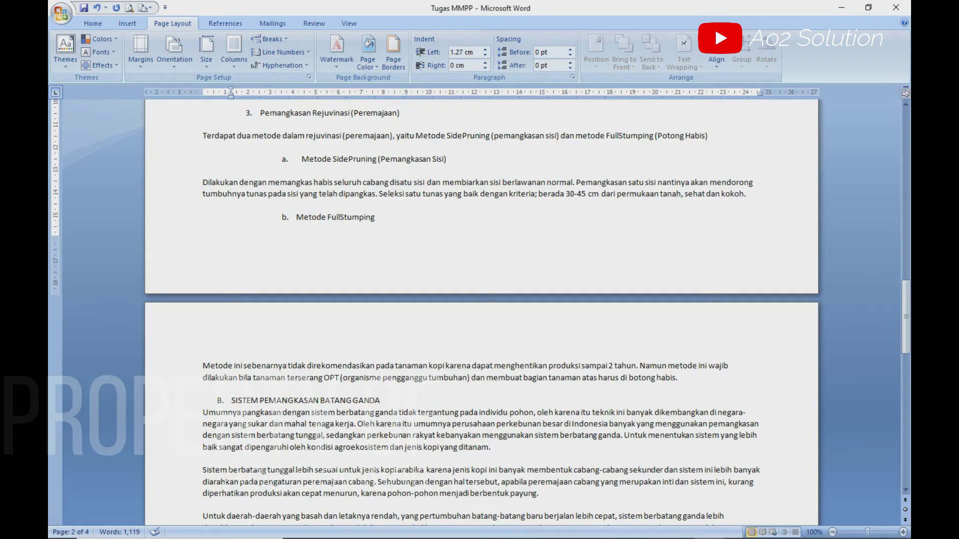
Step: From 'Metode ini sebenarnya', set Portrait orientation applied to 'This point forward' in Page Setup
left_click(204, 366)
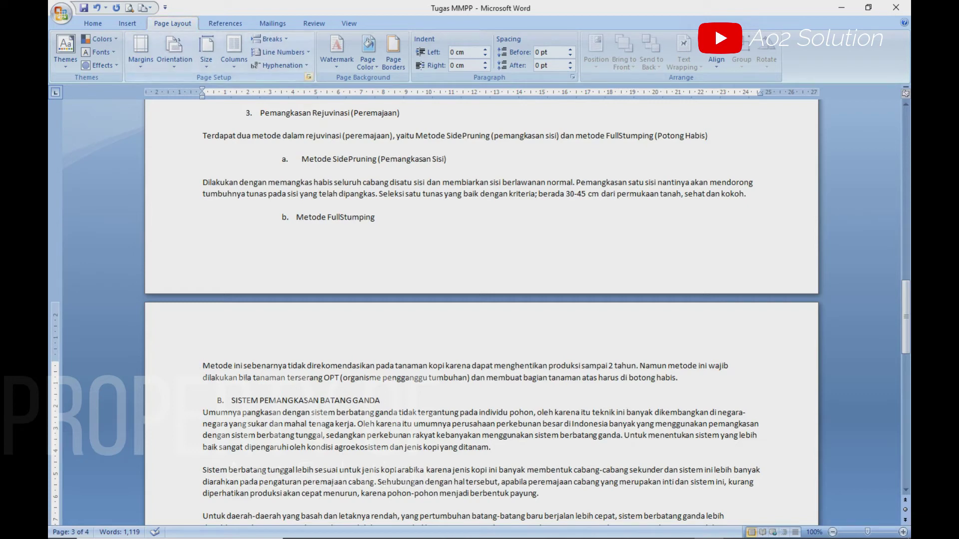
left_click(308, 77)
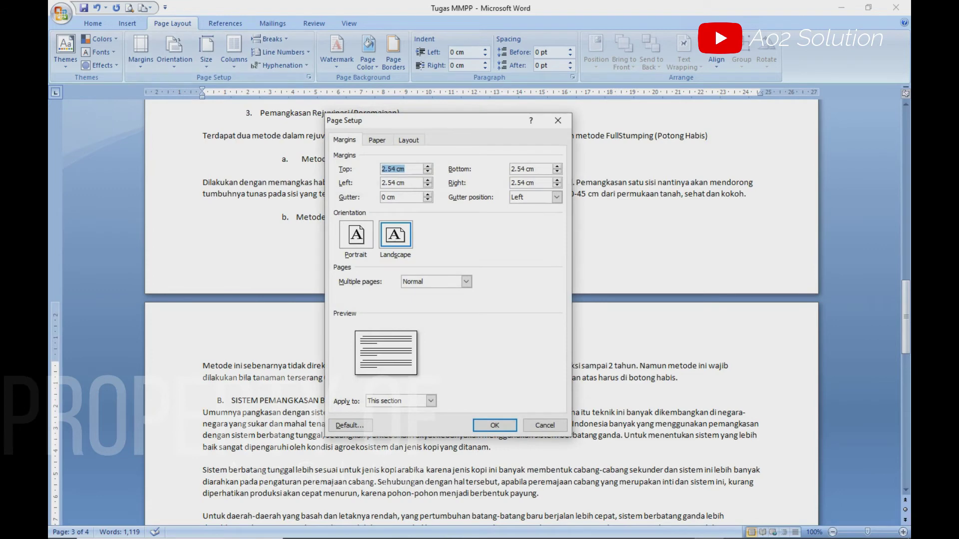
left_click_drag(380, 121, 450, 118)
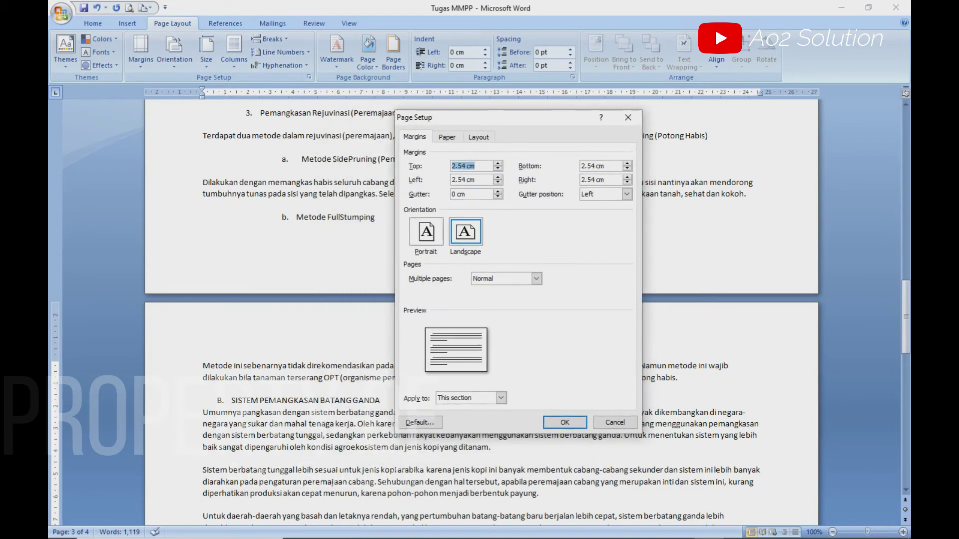
key("alt+p")
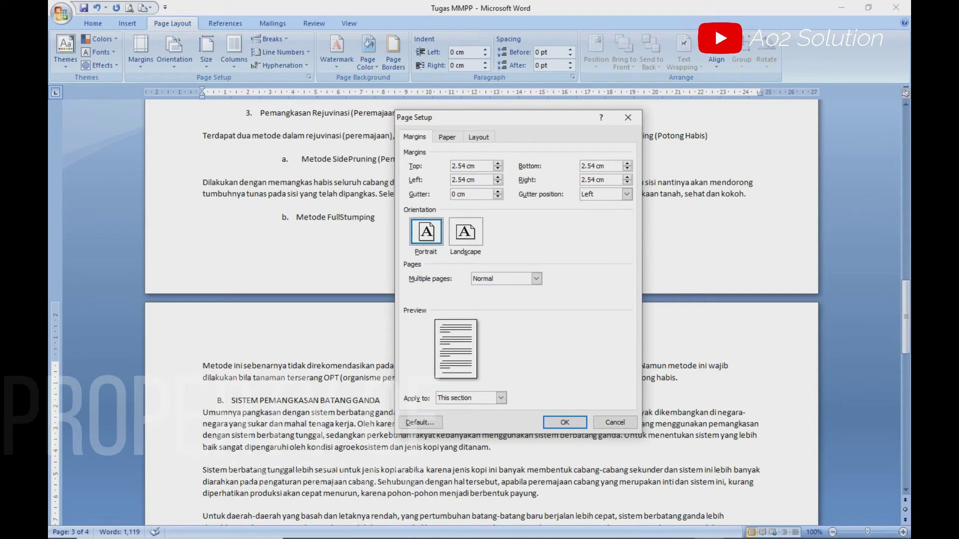
left_click(501, 398)
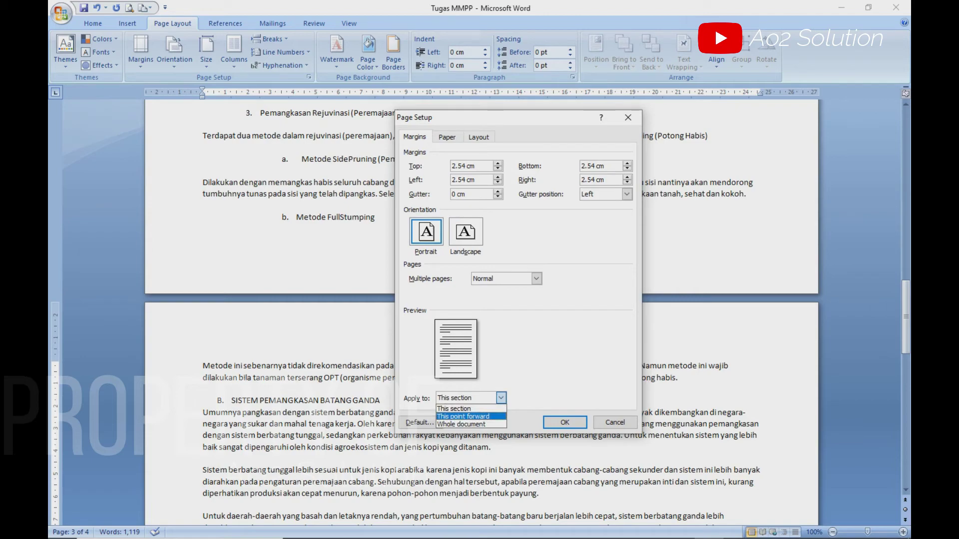
left_click(464, 416)
left_click(564, 423)
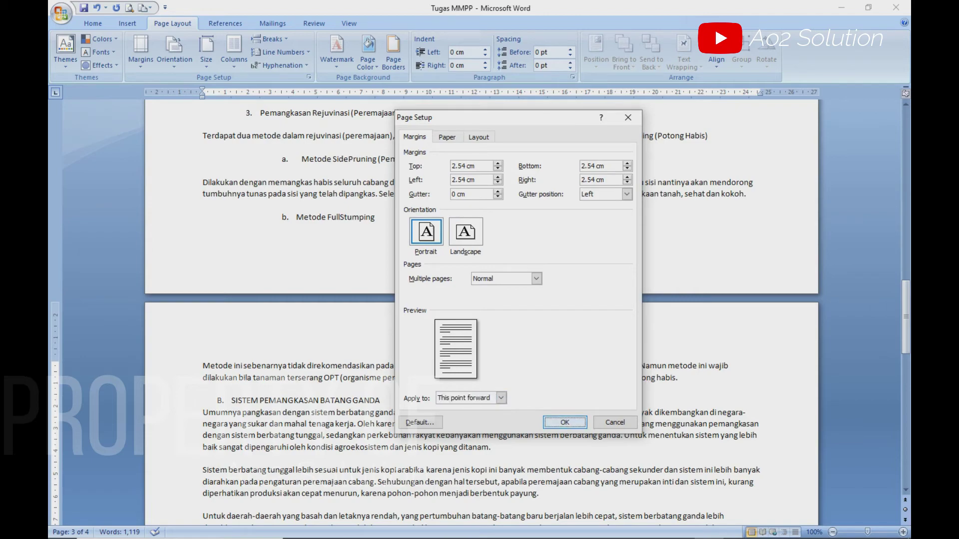
scroll(481, 309, "down", 8)
Step: Scroll and zoom out to about 40% to check landscape page 2 between portrait pages
scroll(481, 309, "down", 6)
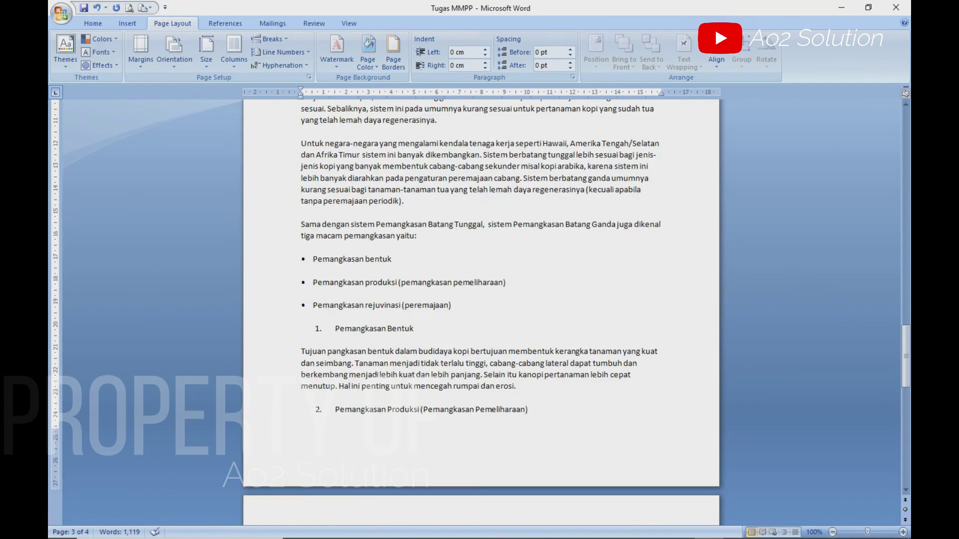
scroll(481, 309, "down", 8)
scroll(480, 310, "down", 7)
scroll(481, 310, "down", 5)
scroll(482, 310, "up", 6)
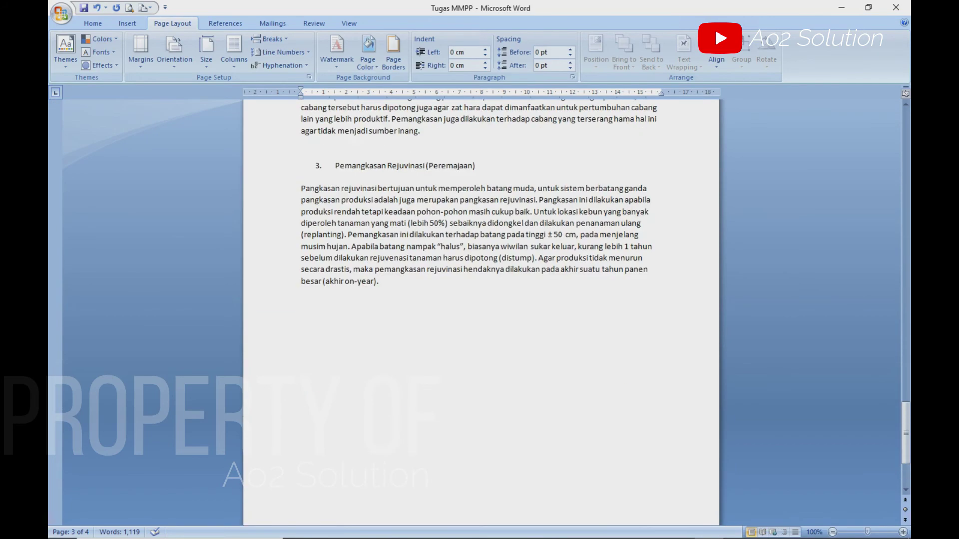
scroll(481, 310, "up", 9)
scroll(481, 309, "up", 8)
scroll(481, 309, "up", 8)
scroll(481, 309, "up", 7)
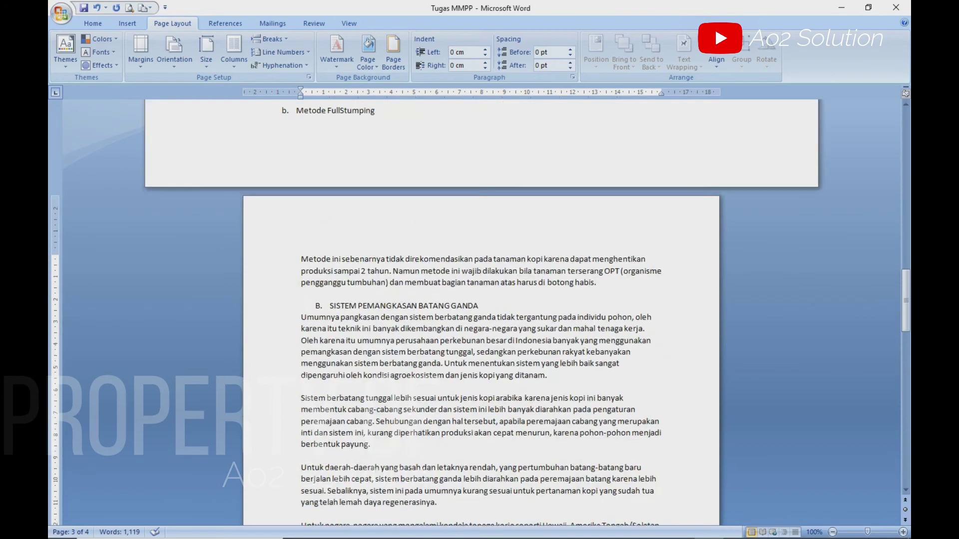
scroll(481, 309, "up", 7)
scroll(481, 309, "up", 4)
scroll(481, 309, "up", 7)
scroll(482, 309, "up", 10)
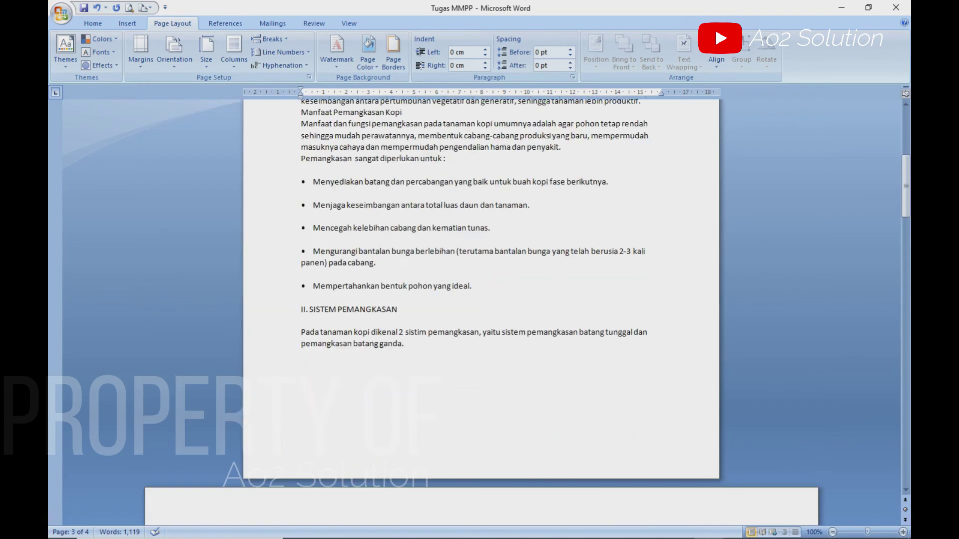
scroll(481, 309, "down", 1)
scroll(481, 309, "down", 4)
scroll(481, 310, "down", 6)
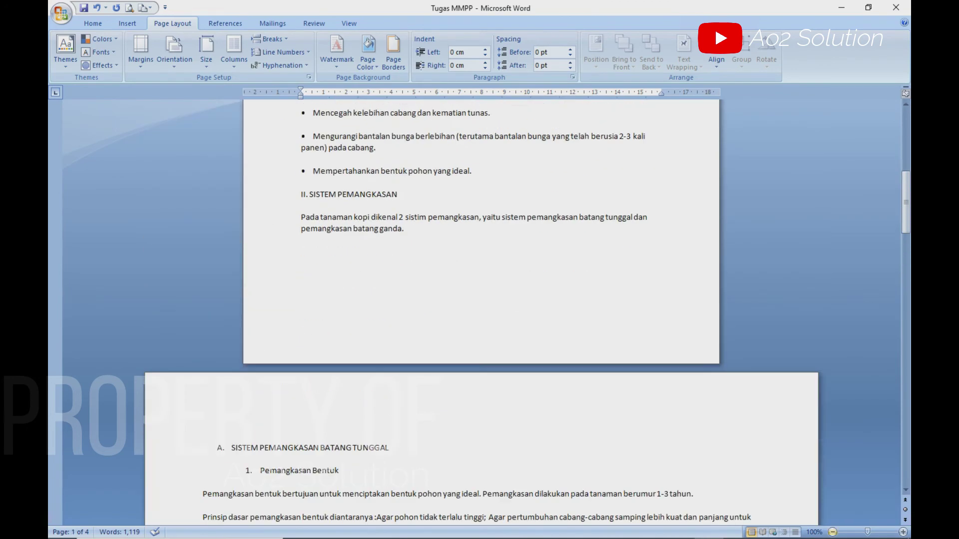
scroll(481, 309, "down", 1)
scroll(482, 310, "down", 2)
Step: Zoom out to 30% so all four pages appear side by side in one row
scroll(482, 310, "down", 2)
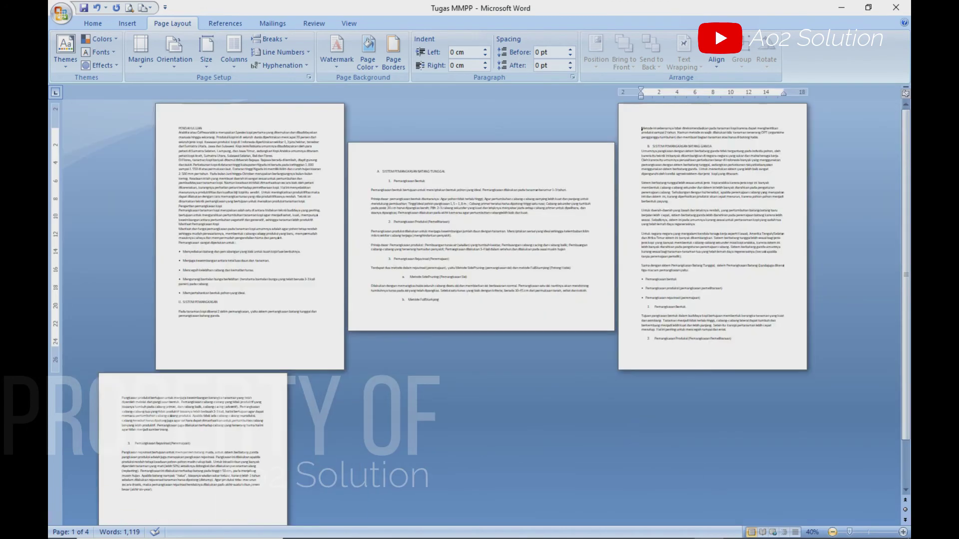
scroll(474, 350, "down", 1)
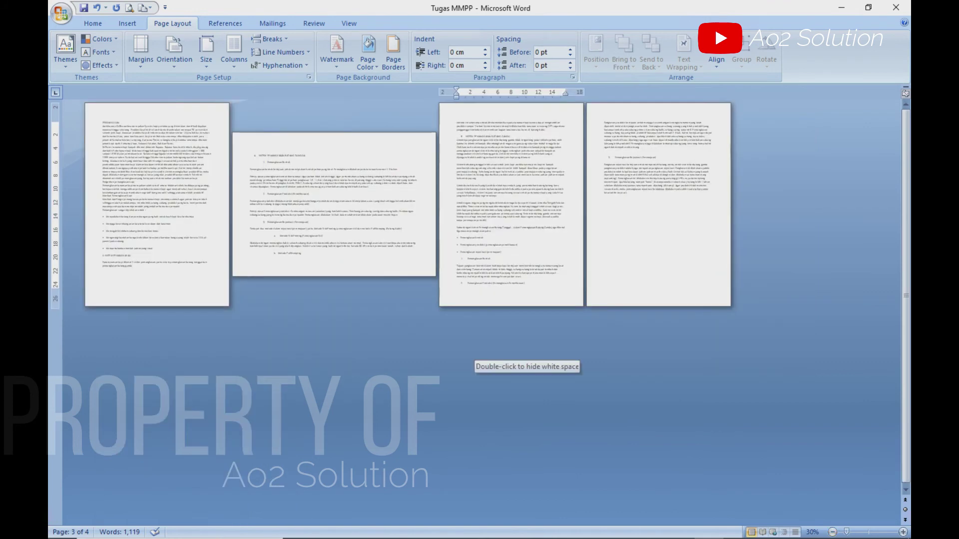